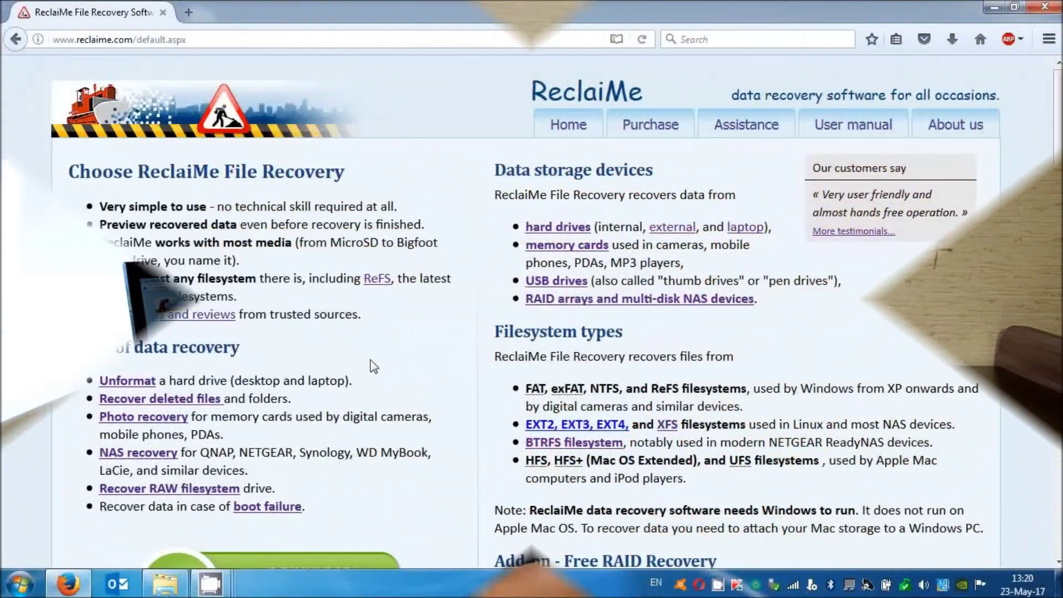
- Save setup-reclaime.exe from the ReclaiMe download page and open it from Firefox's downloads list
scroll(368, 361, "down", 3)
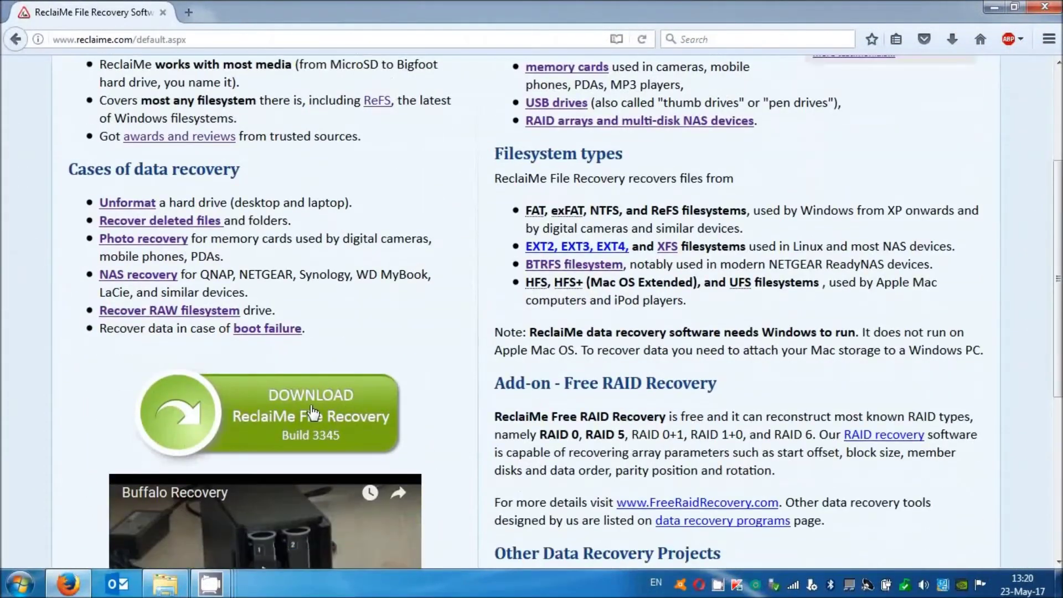
left_click(313, 413)
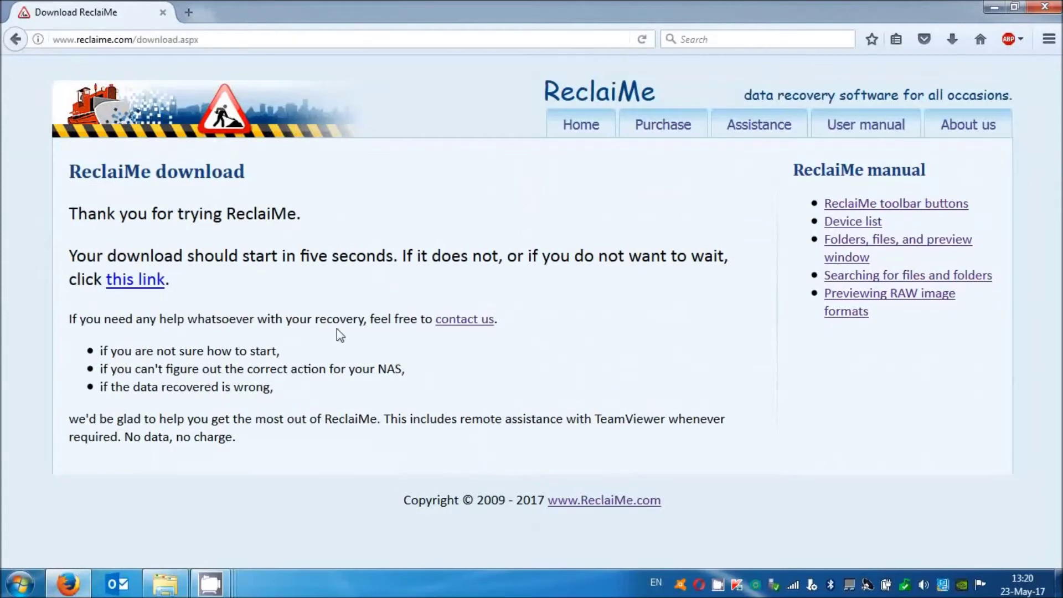
left_click(154, 282)
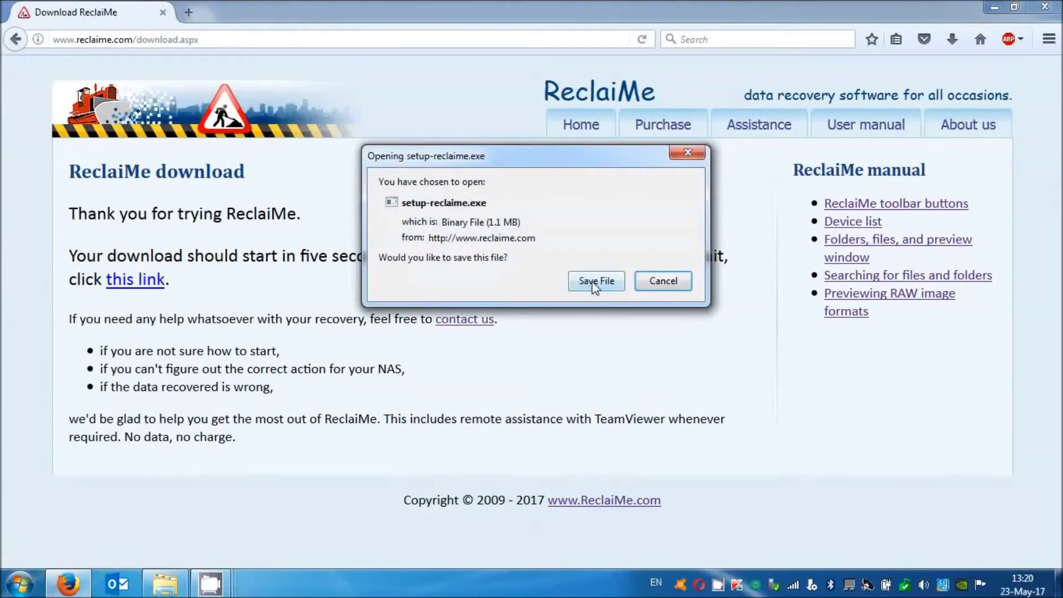
left_click(573, 287)
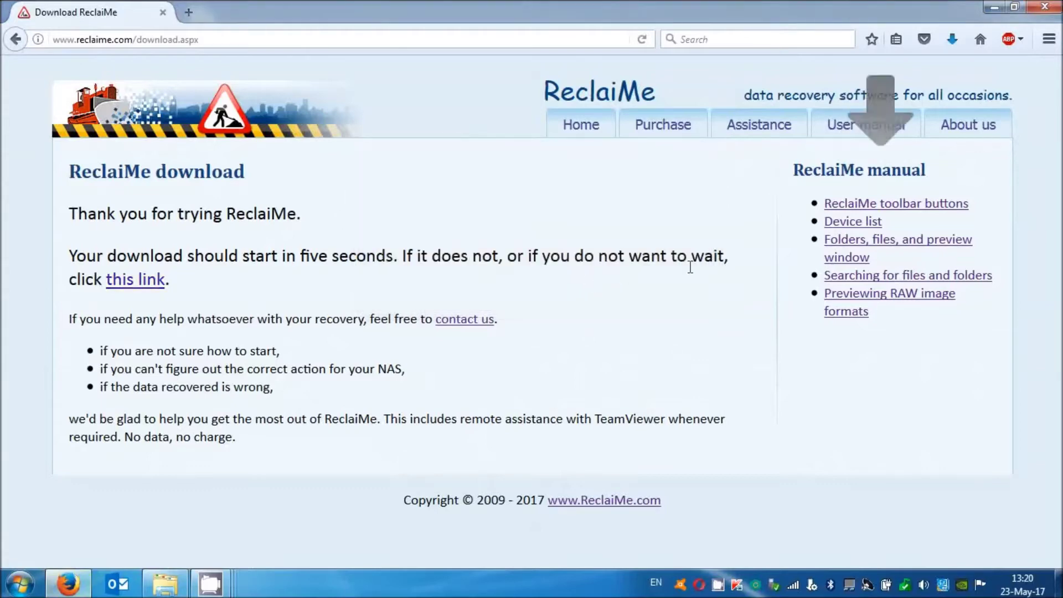
left_click(955, 44)
left_click(731, 81)
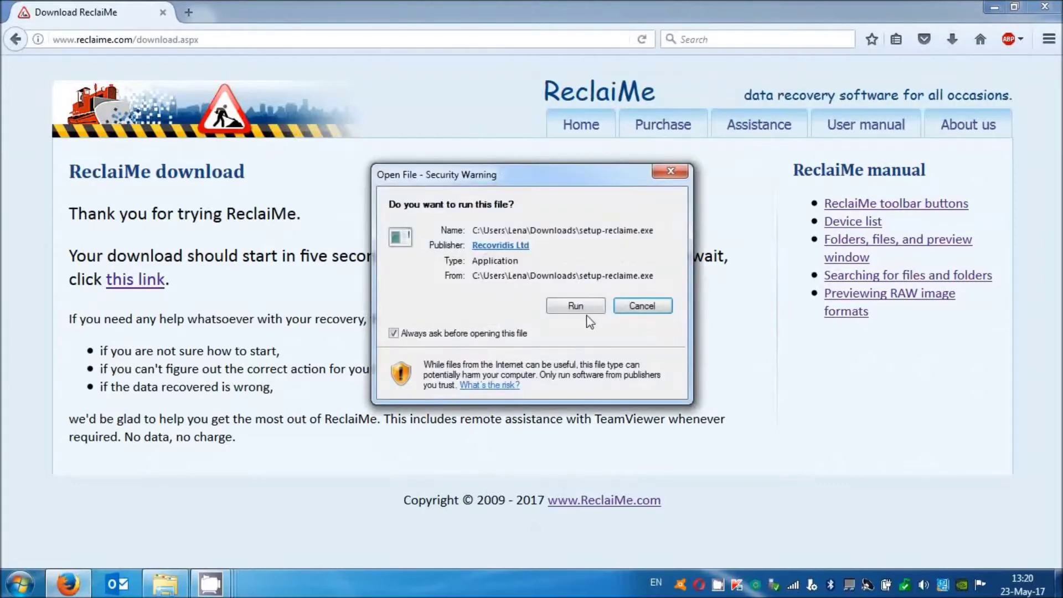
- Run the installer, accept the licence, keep default folder and Start Menu settings, install and launch ReclaiMe
left_click(576, 306)
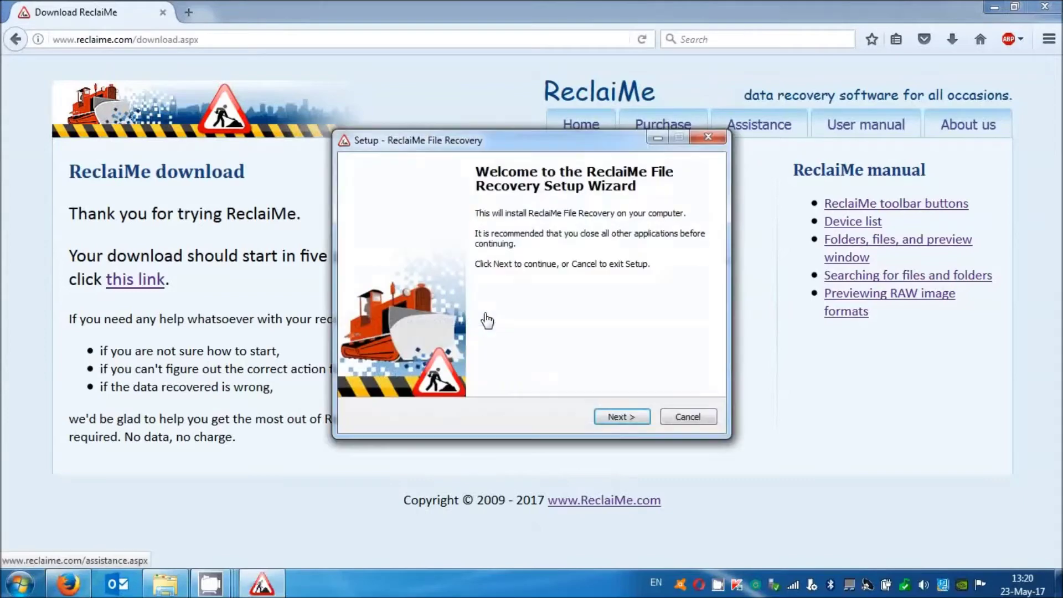
left_click(648, 424)
left_click(416, 370)
left_click(619, 419)
left_click(621, 419)
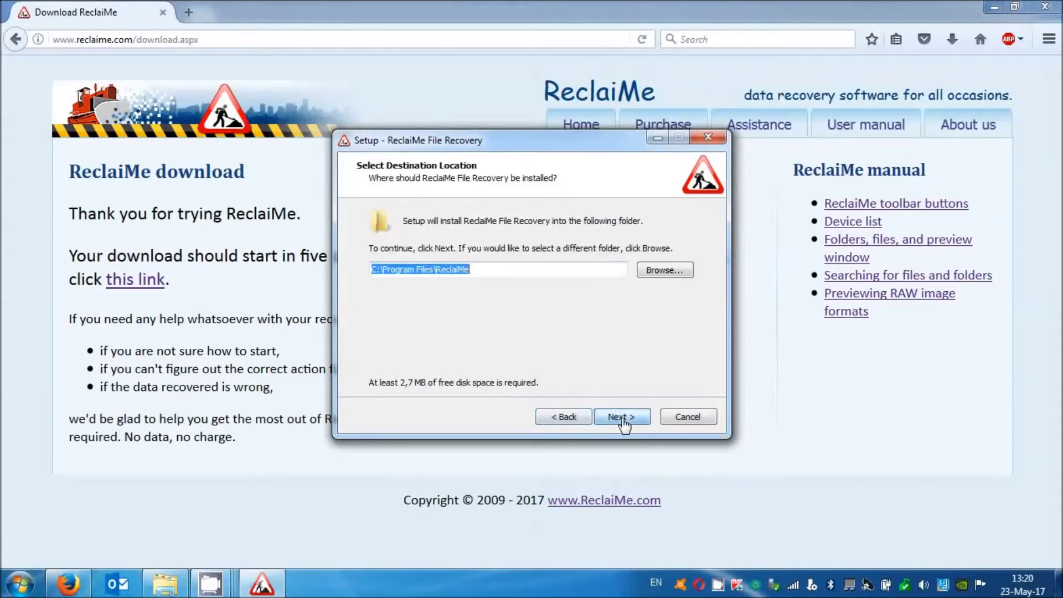
left_click(623, 421)
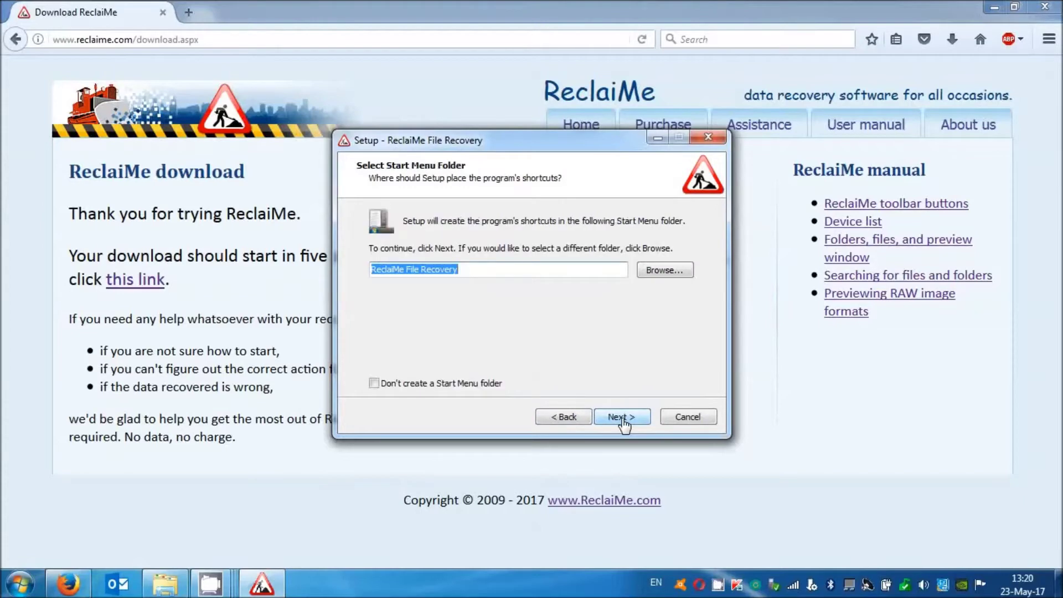
left_click(627, 420)
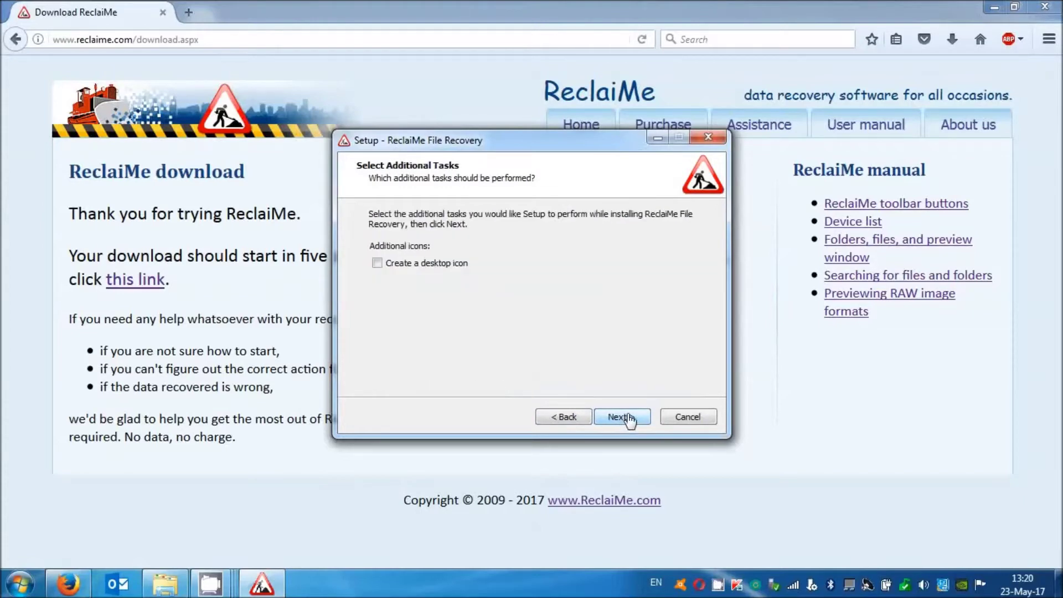
left_click(629, 420)
left_click(625, 420)
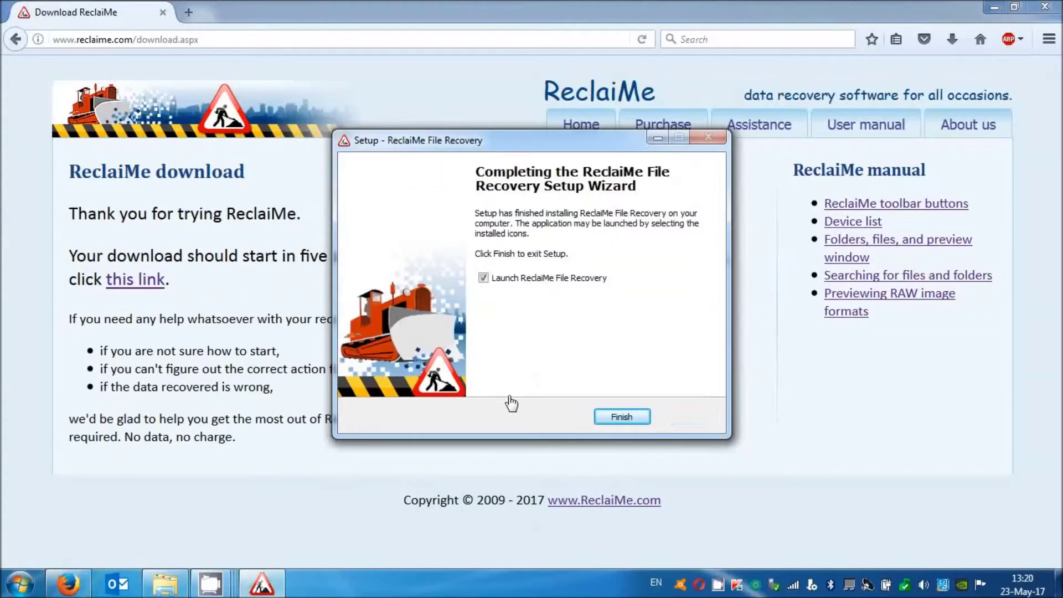
left_click(601, 418)
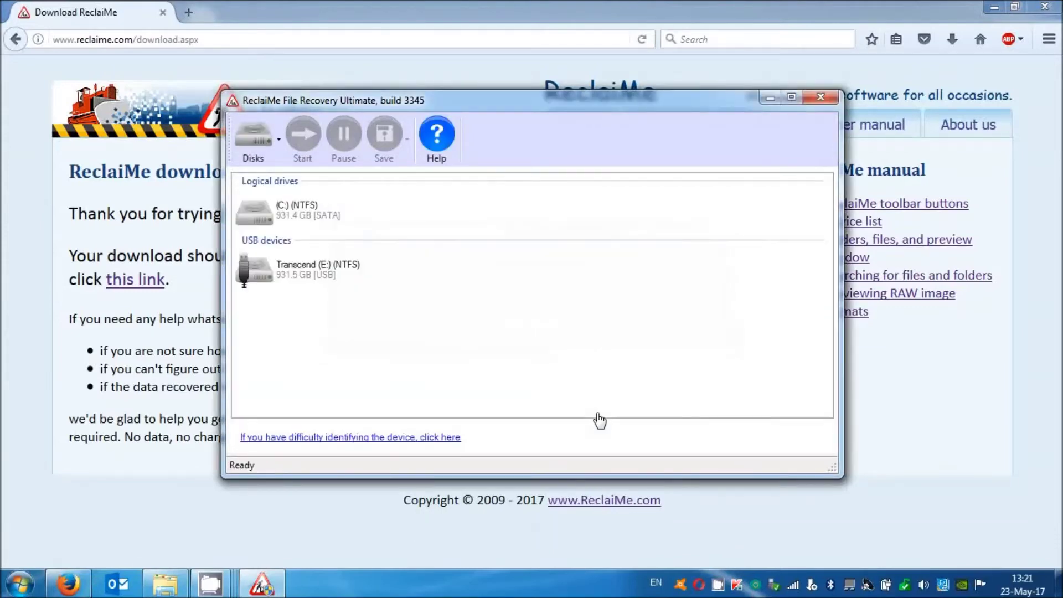
- Select the Transcend (E:) USB drive and start the recovery scan
left_click(284, 279)
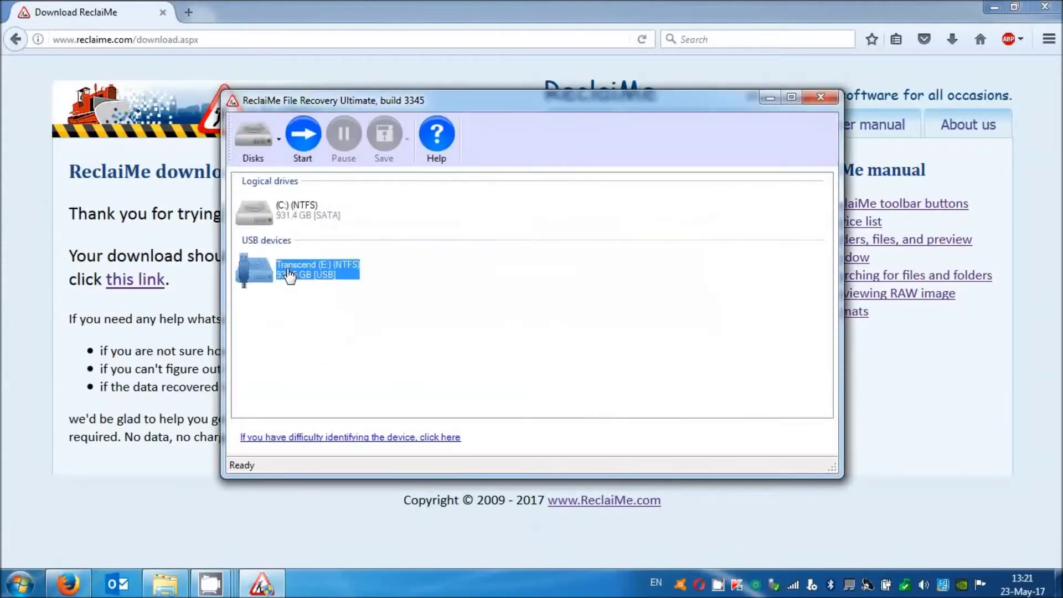
left_click(303, 135)
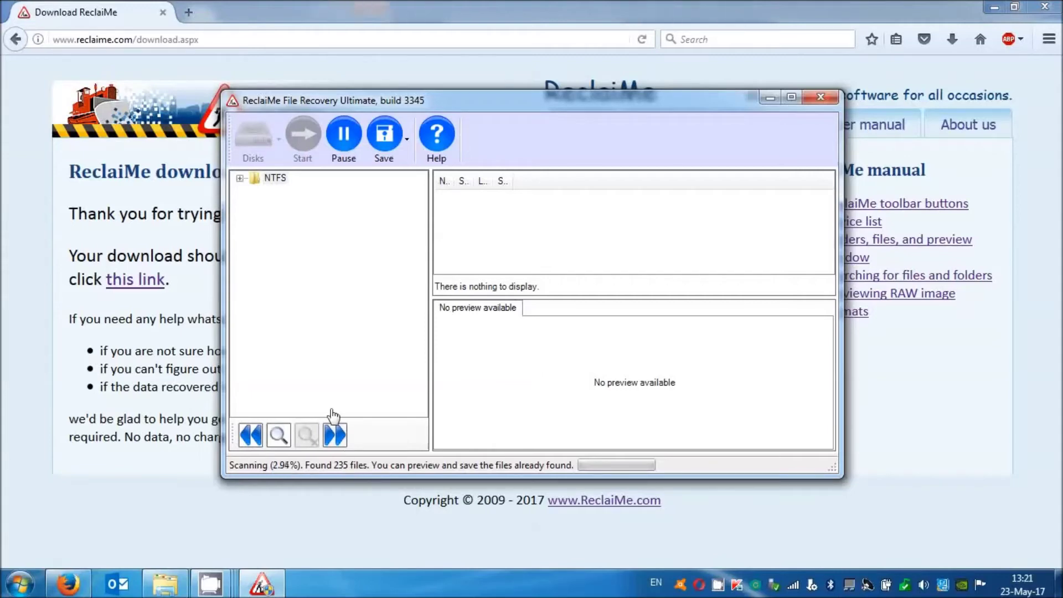
- Browse NTFS > Photos > Vacations and preview the deleted photos DSCN1942.JPG and DSCN1944.JPG
left_click(246, 178)
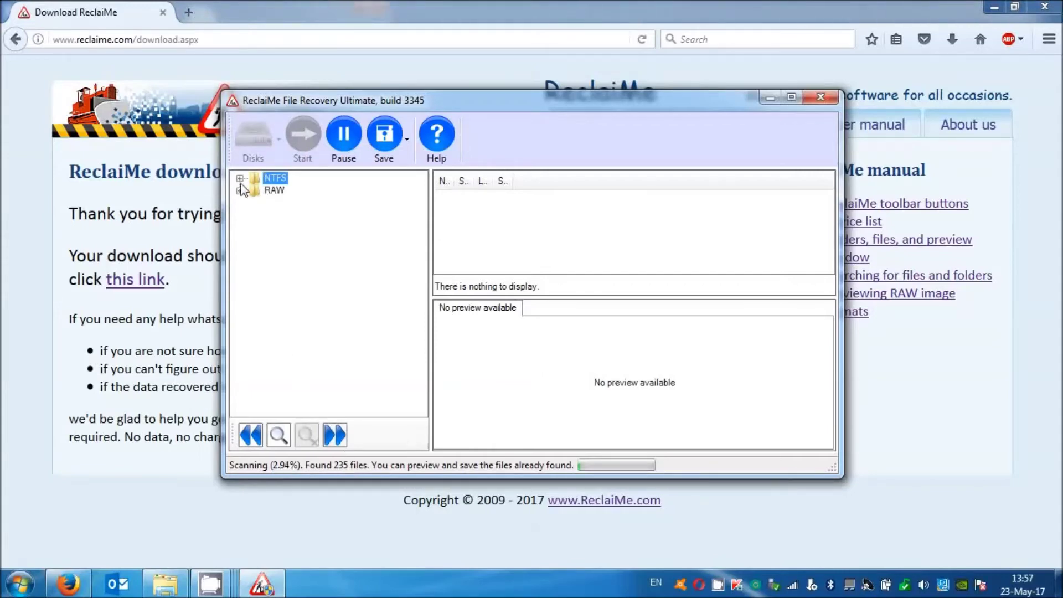
left_click(240, 178)
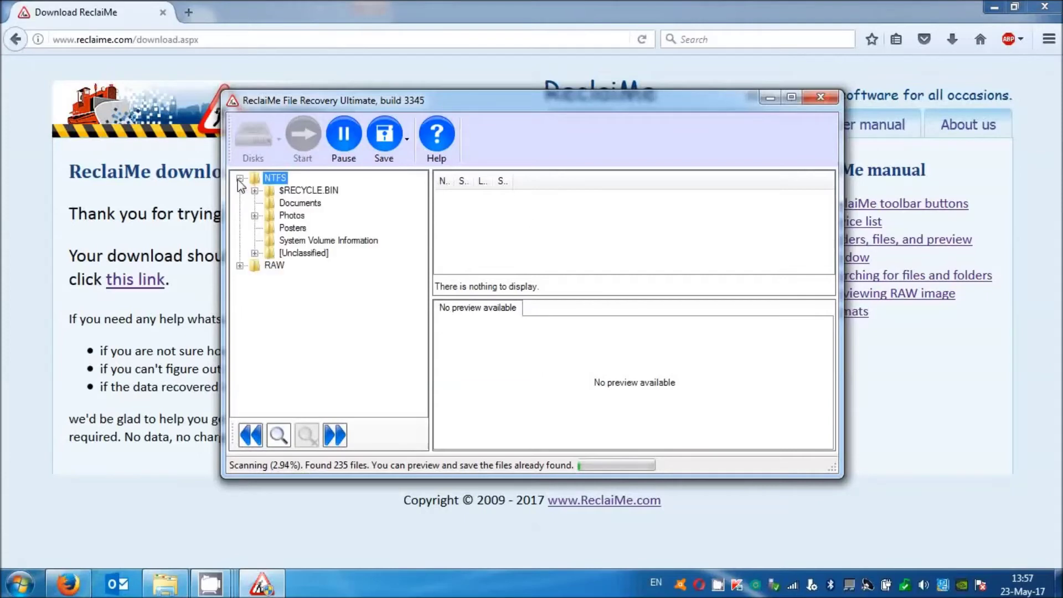
left_click(264, 218)
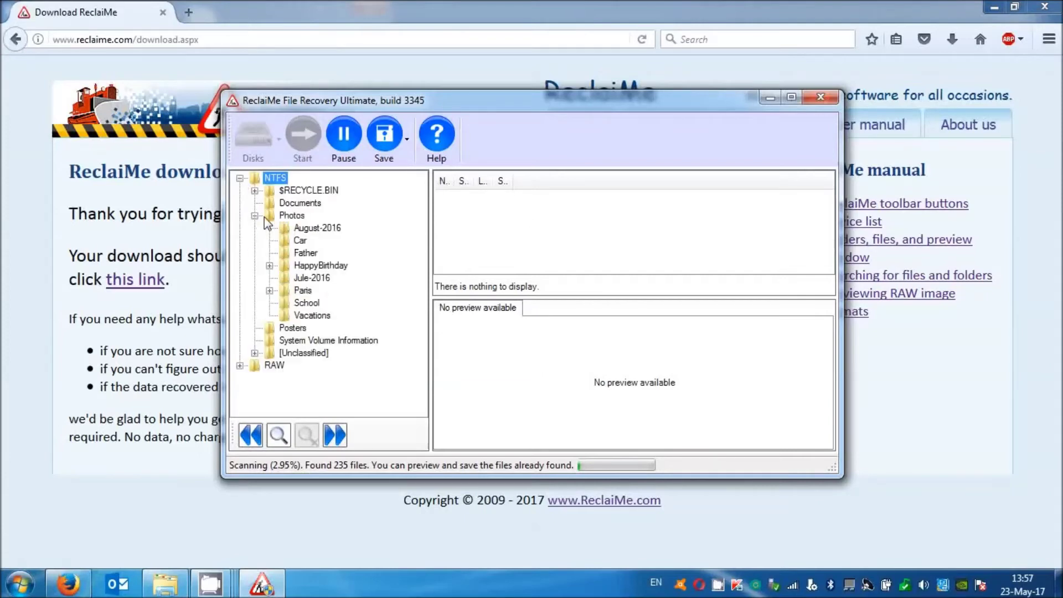
left_click(314, 318)
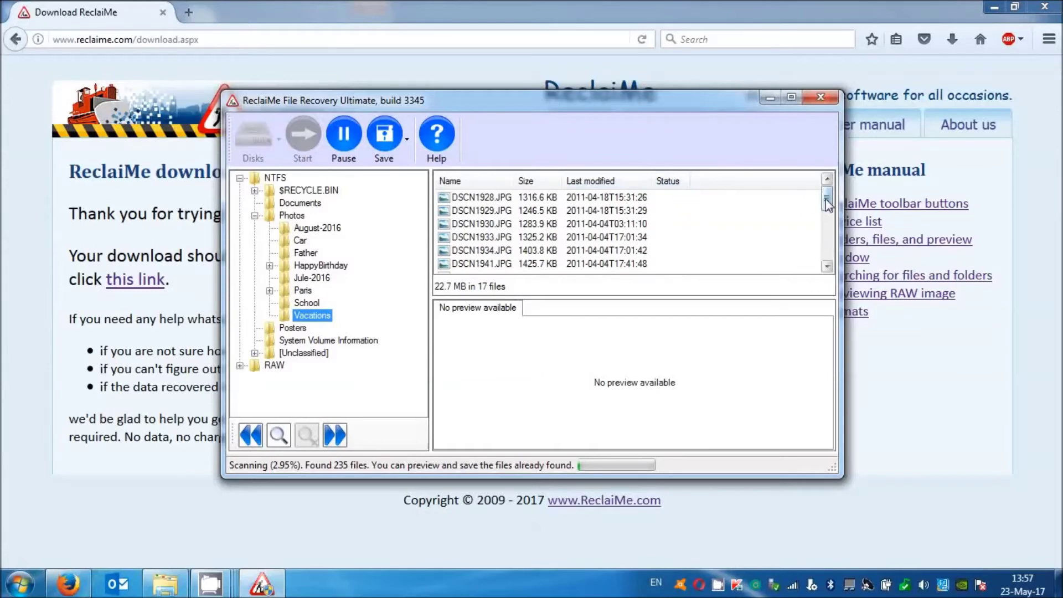
scroll(713, 201, "down", 2)
left_click(685, 225)
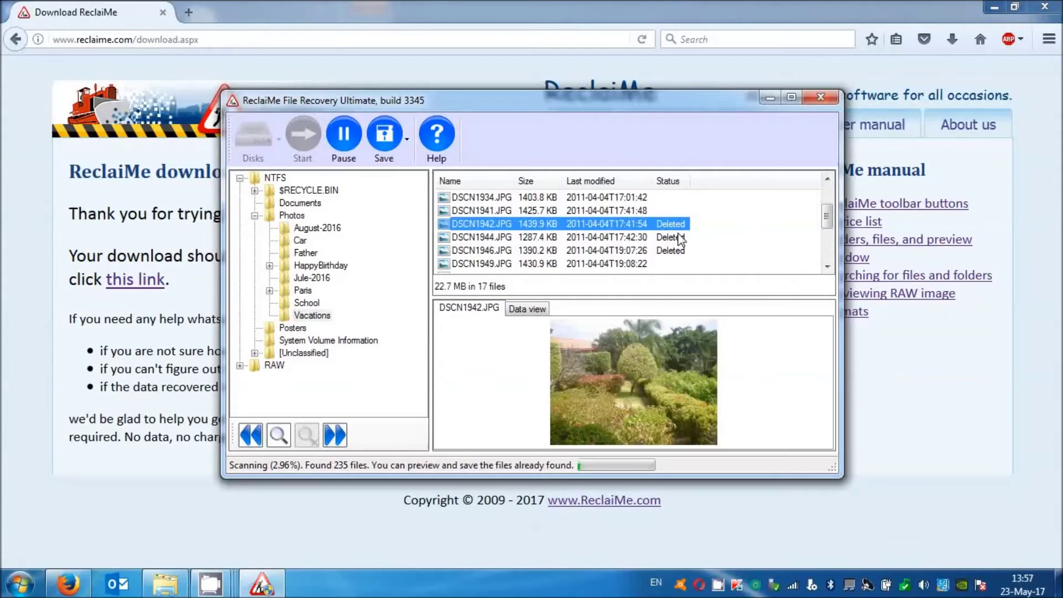
left_click(680, 238)
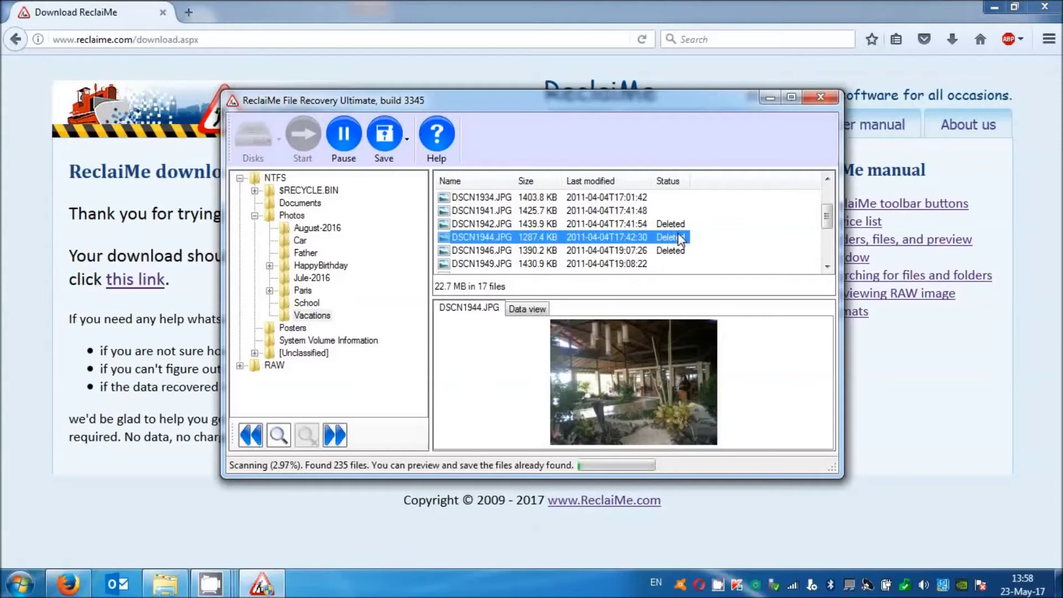
left_click(376, 143)
- Create a folder 'recovered' on Local Disk (C:) and save DSCN1944.JPG inside it
left_click(394, 193)
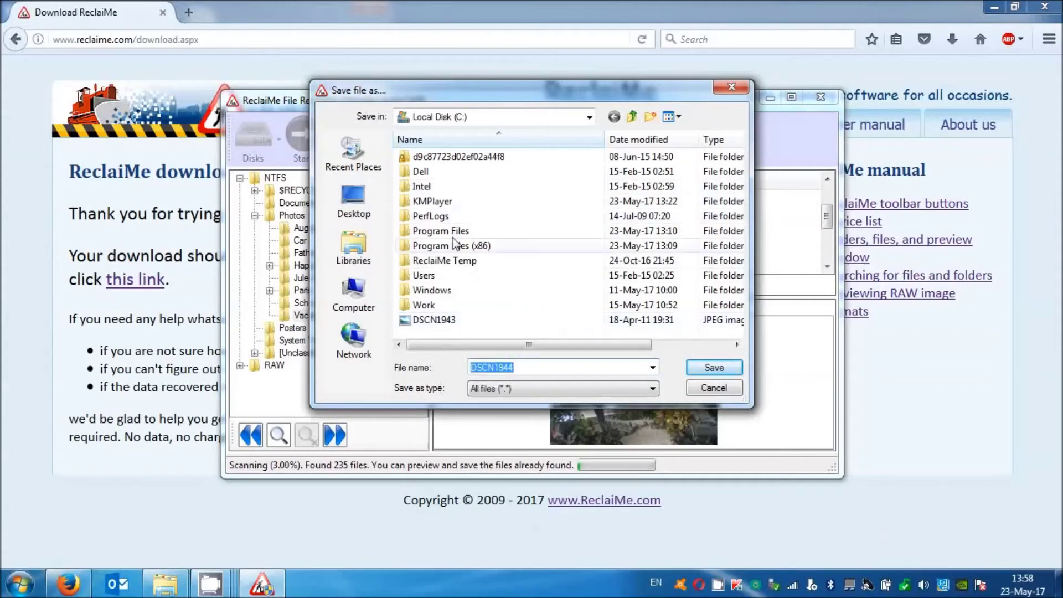
right_click(501, 185)
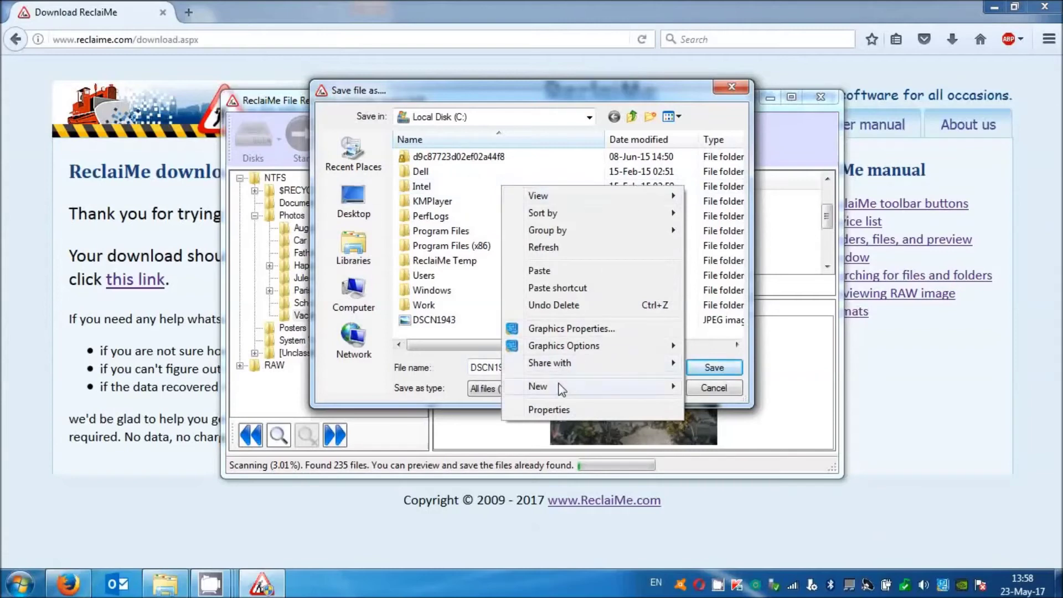
mouse_move(600, 386)
left_click(726, 178)
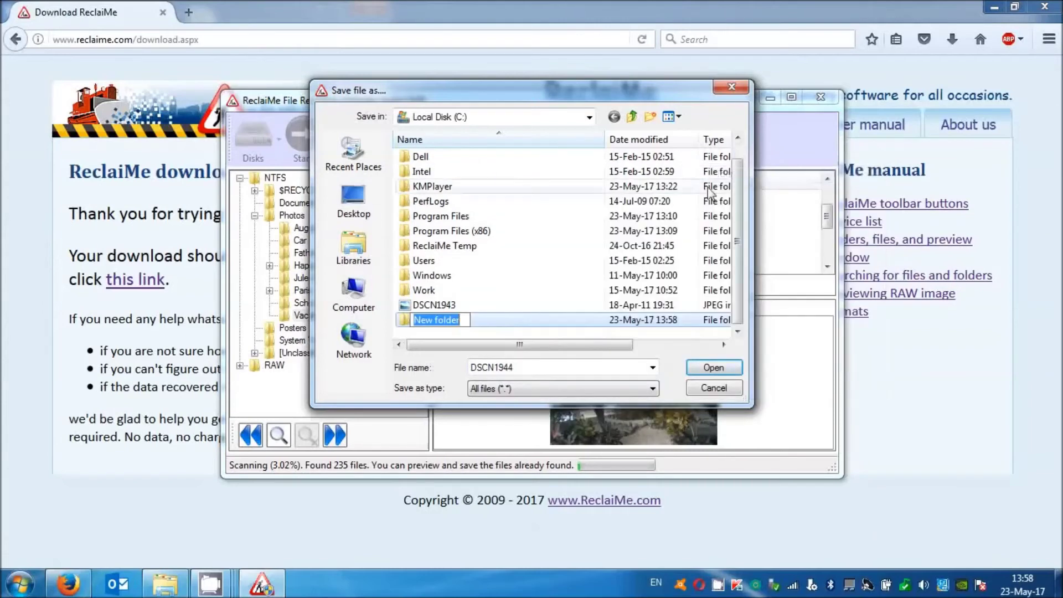
type("re")
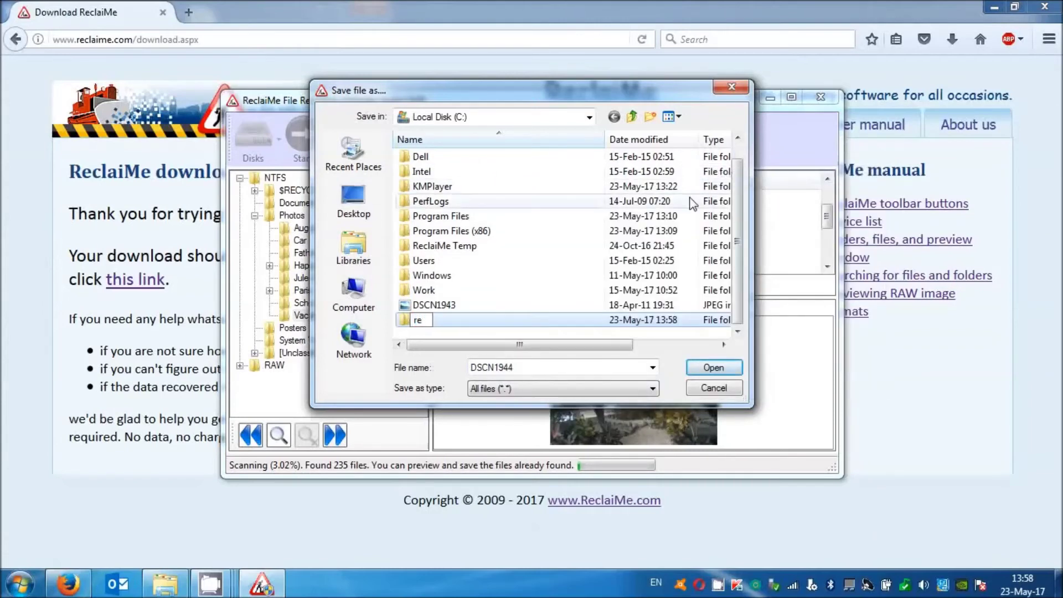
type("covered")
key("Return")
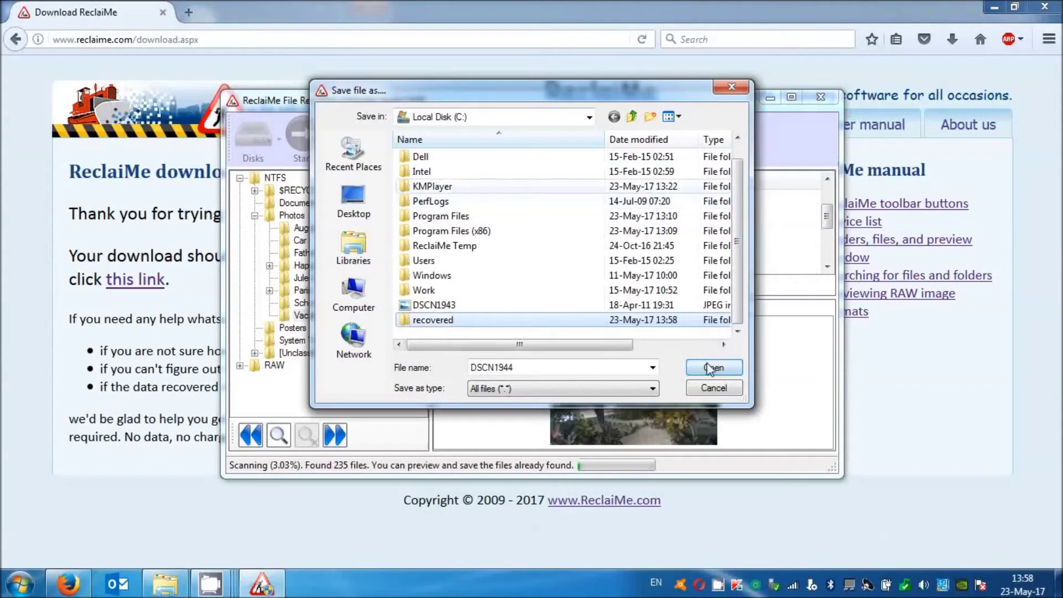
left_click(715, 368)
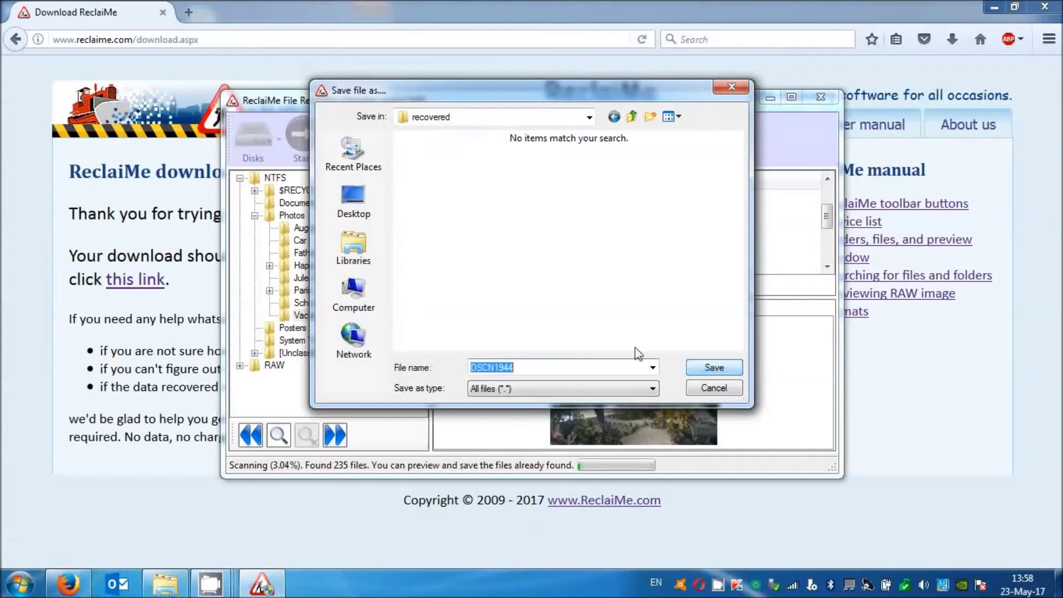
left_click(713, 368)
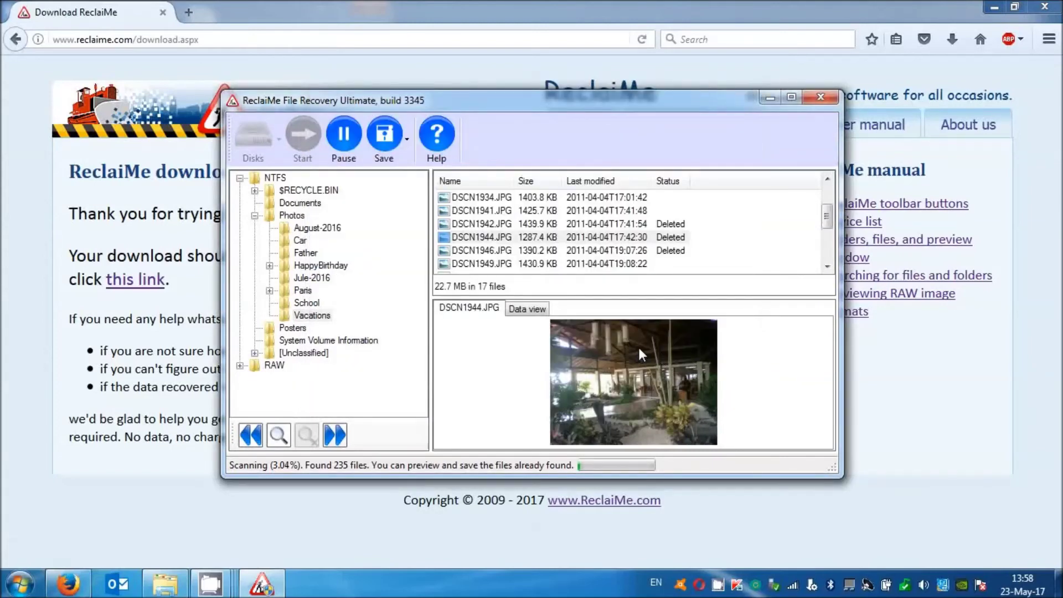